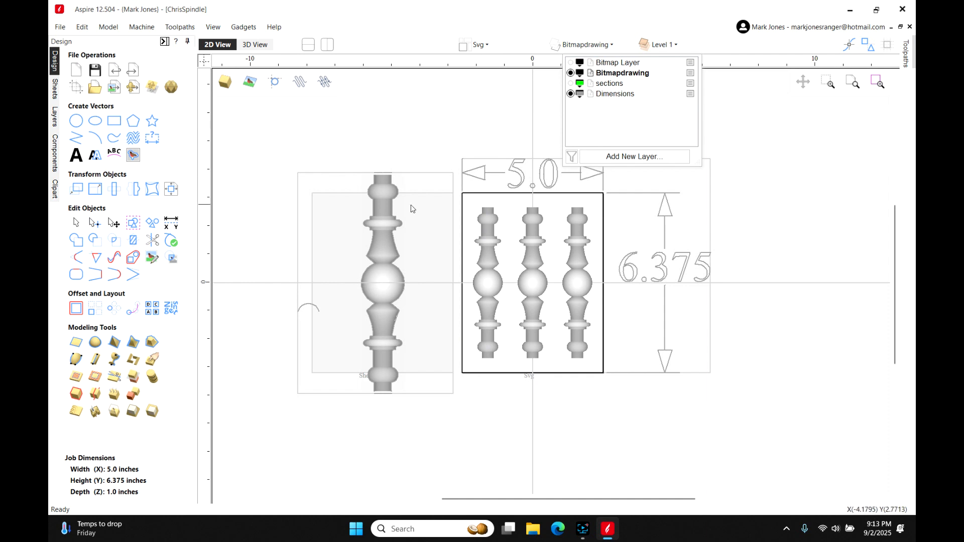
Step: Activate the Sheet JPG sheet and show only its Bitmap Layer, hiding the Bitmapdrawing and Dimensions layers
click(415, 254)
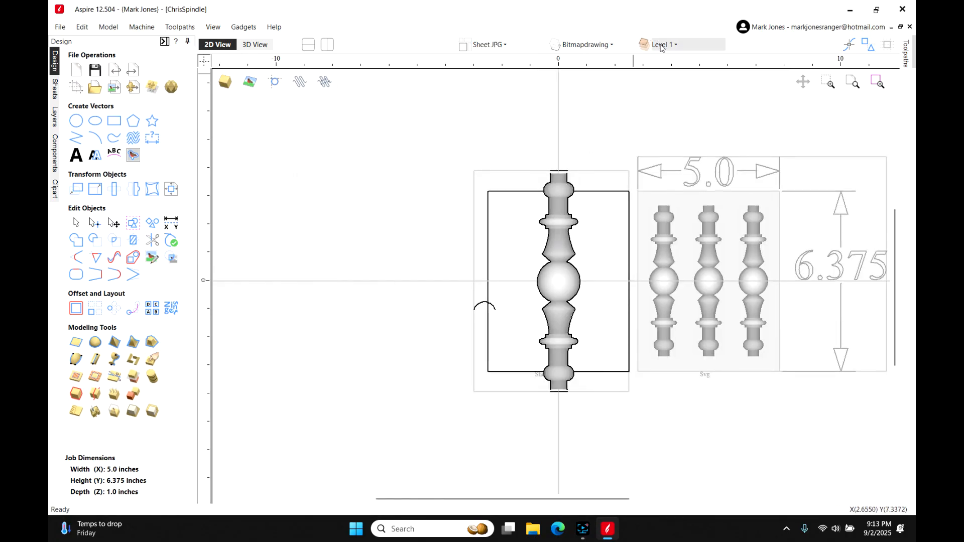
click(609, 47)
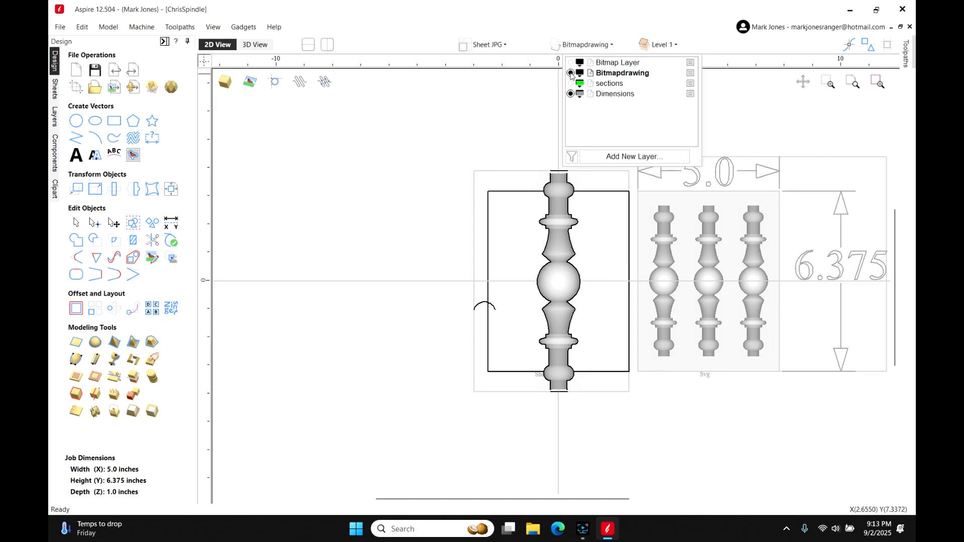
click(571, 73)
click(571, 94)
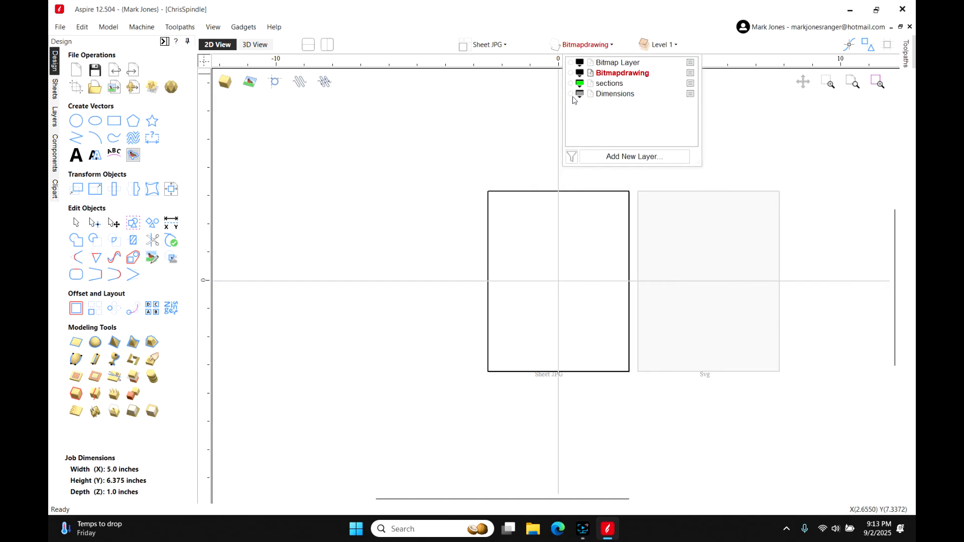
click(571, 63)
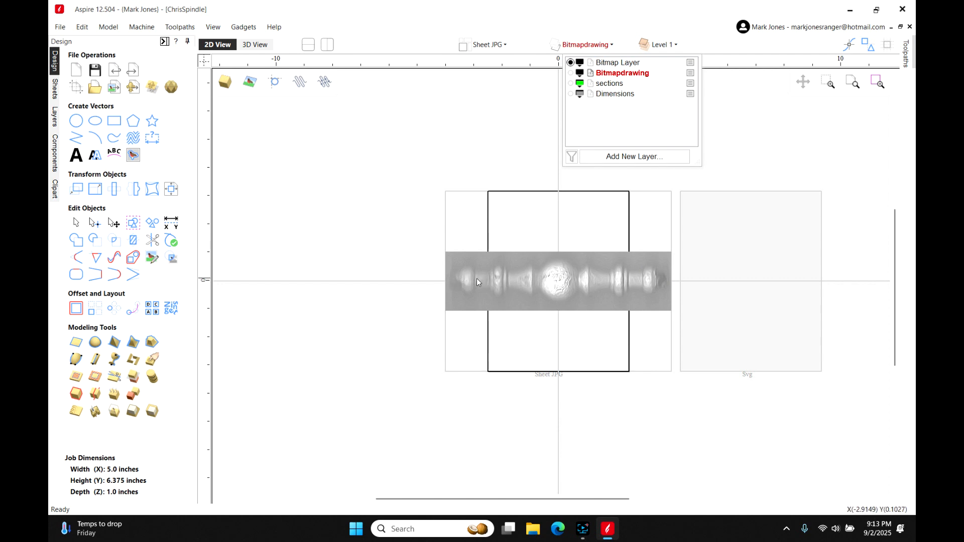
scroll(491, 274, up, 3)
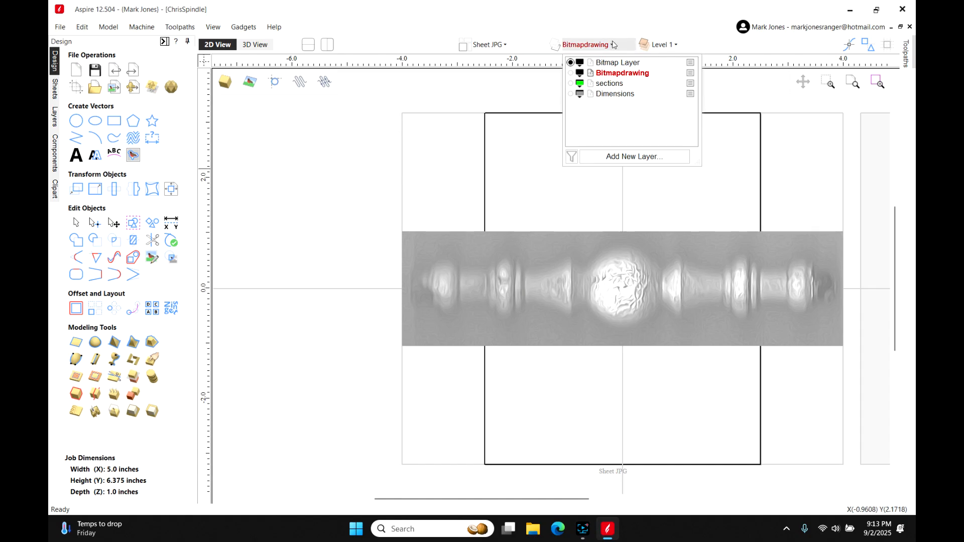
Step: Show the sections layer over the spindle bitmap and toggle the Bitmapdrawing layer on and off to compare them
click(571, 84)
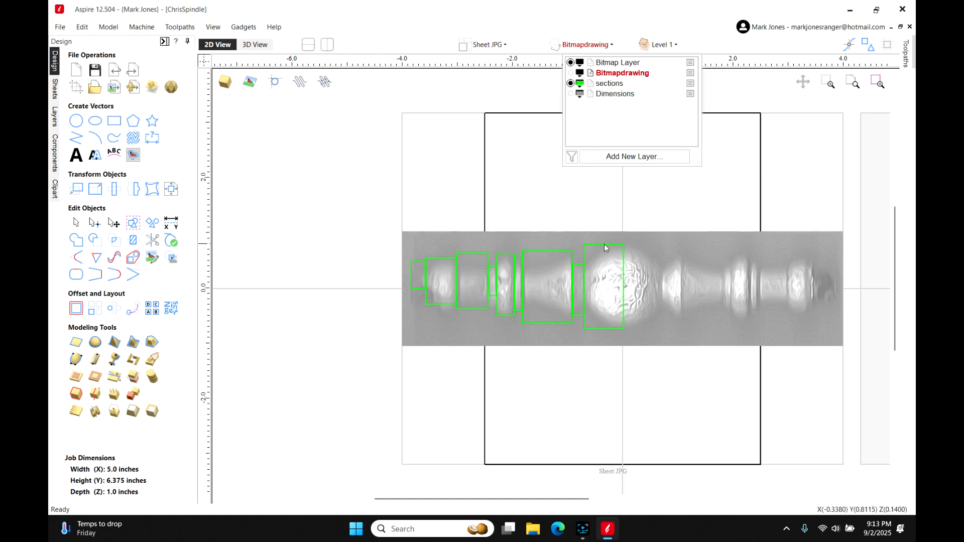
click(571, 74)
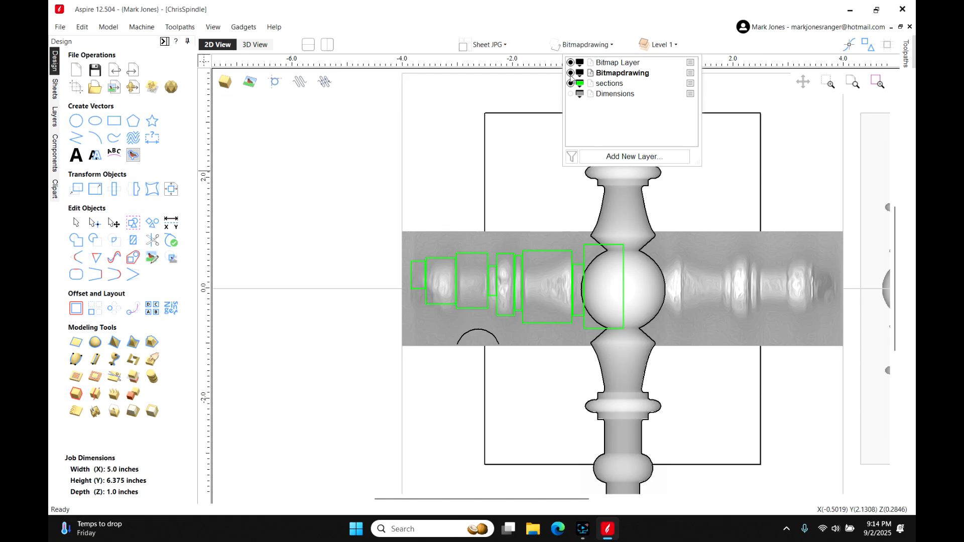
click(570, 74)
click(570, 74)
click(571, 73)
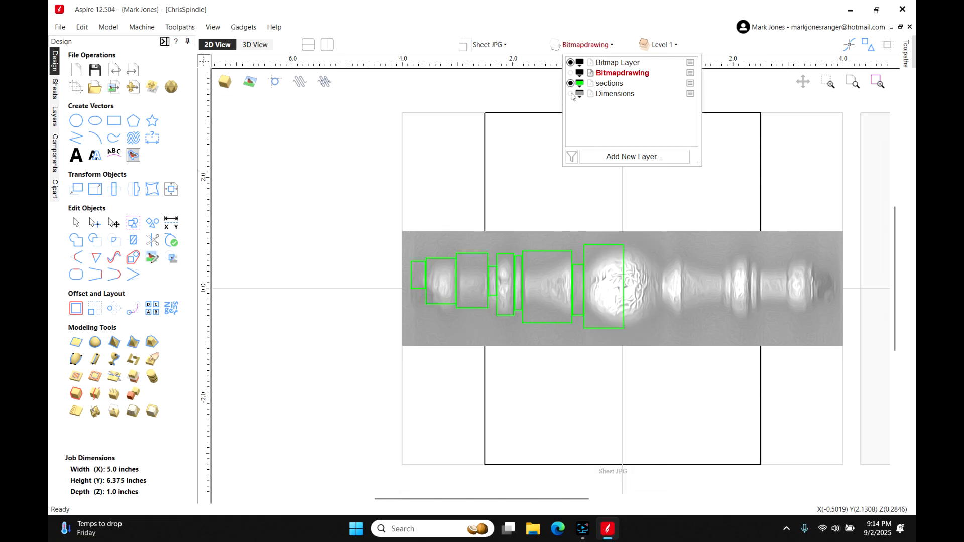
Step: Hide the sections layer and compare the plain spindle bitmap with the Bitmapdrawing layer switched on and off
click(571, 95)
click(570, 84)
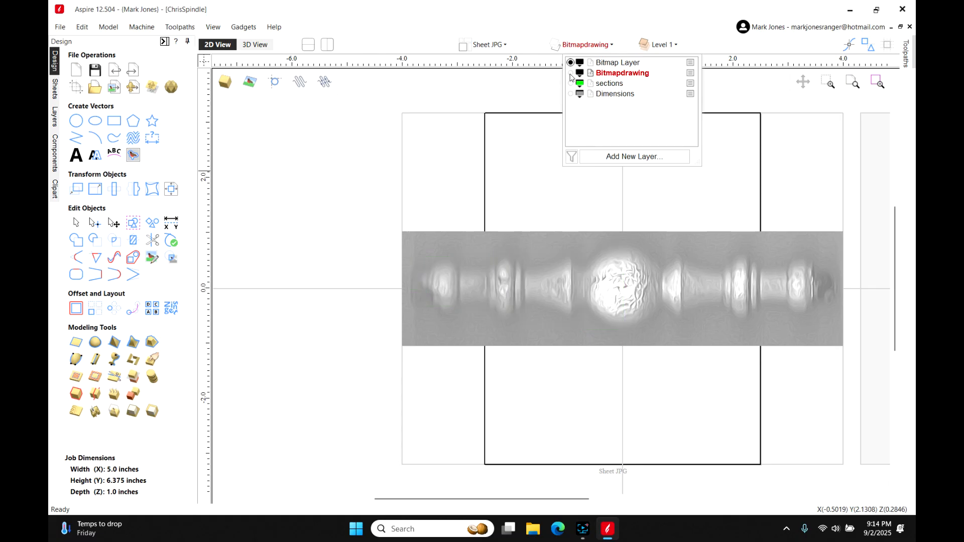
click(571, 74)
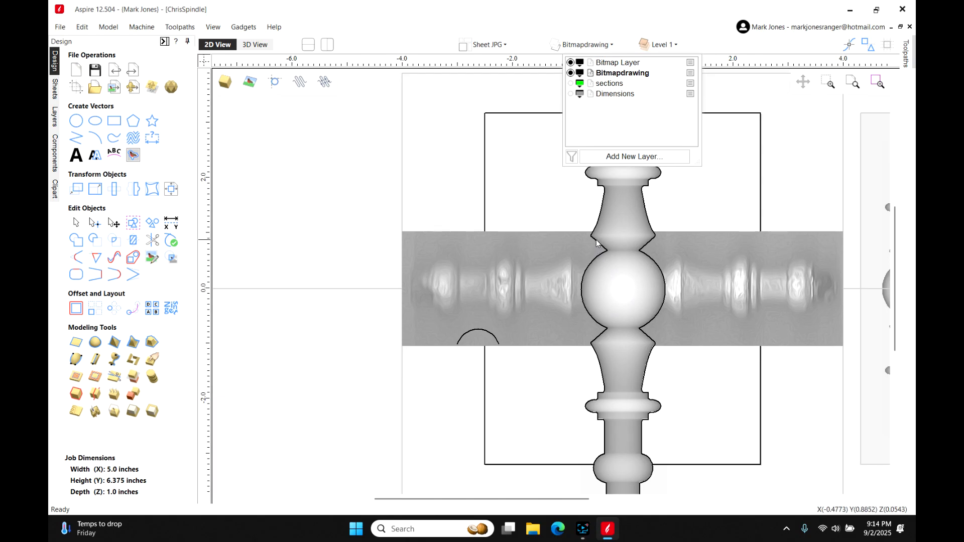
click(570, 73)
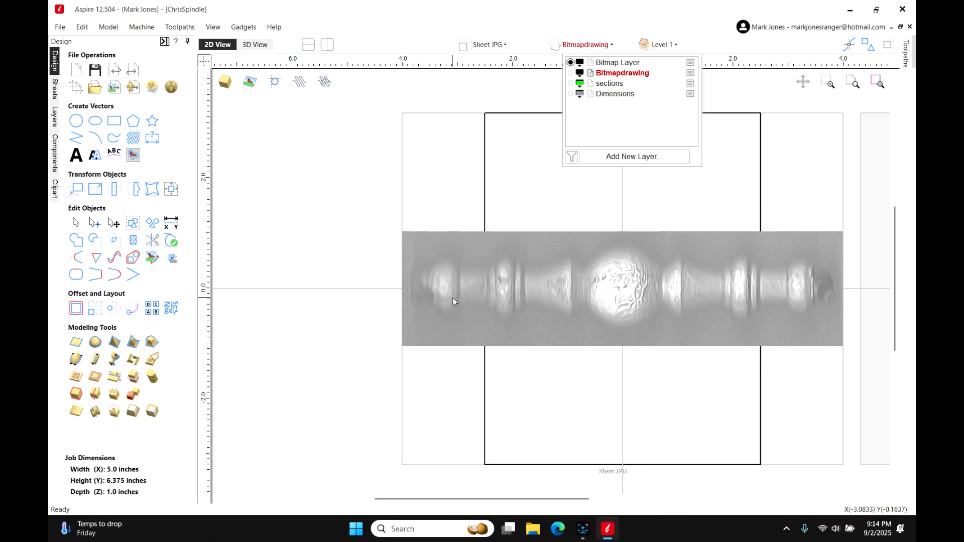
Step: Review the sections over the bitmap, and leave only the Bitmapdrawing layer visible on the sheet
click(571, 83)
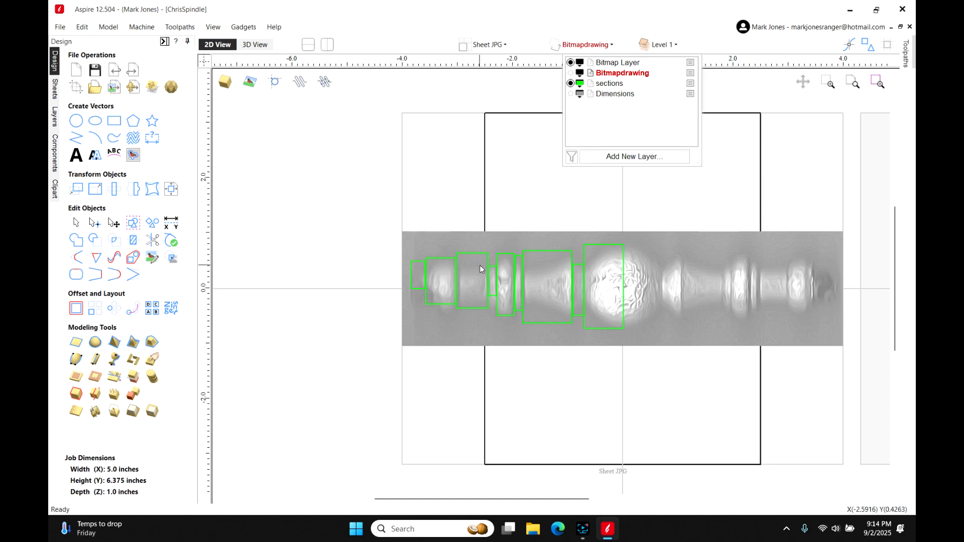
click(570, 74)
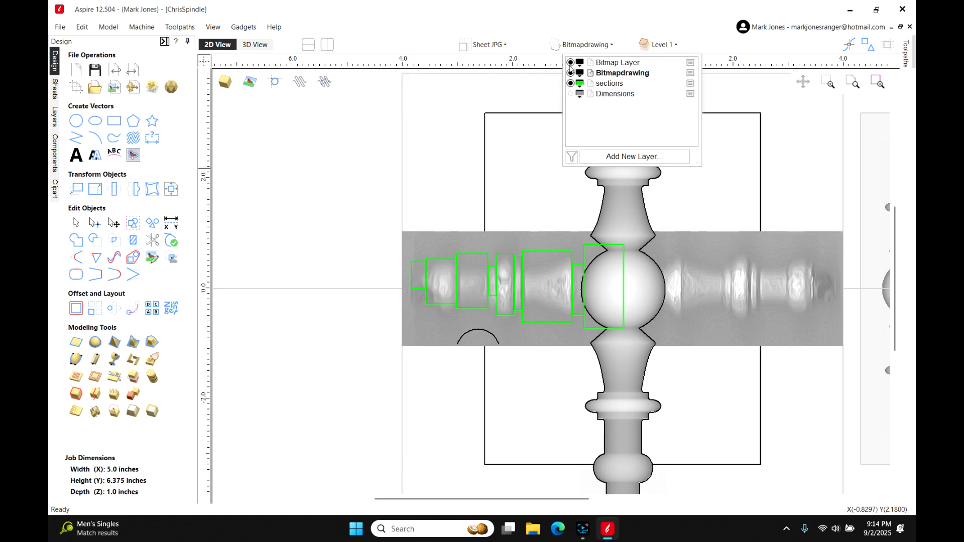
click(571, 63)
click(570, 84)
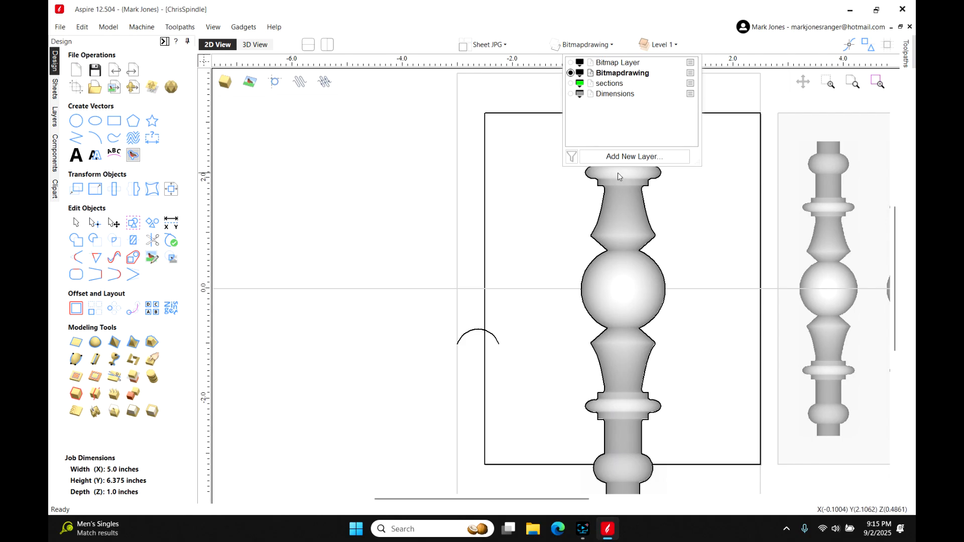
Step: Hide the Level 1 relief and select each of the spindle's two side profile vectors in turn to examine them
click(663, 44)
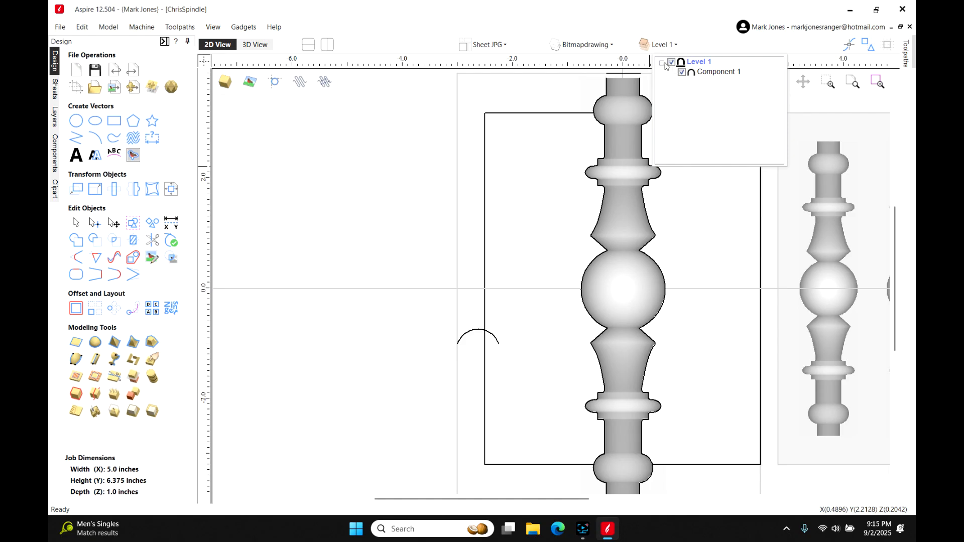
click(672, 61)
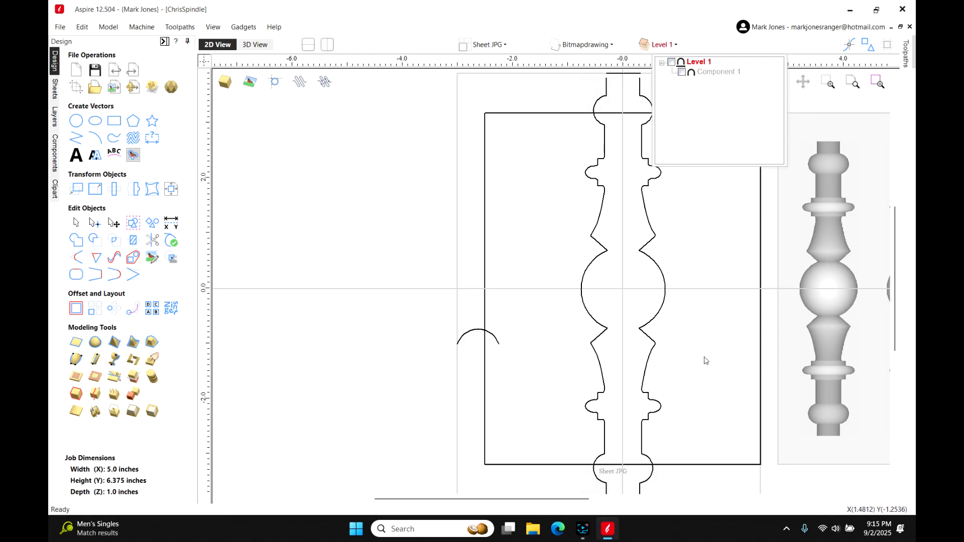
scroll(693, 329, down, 2)
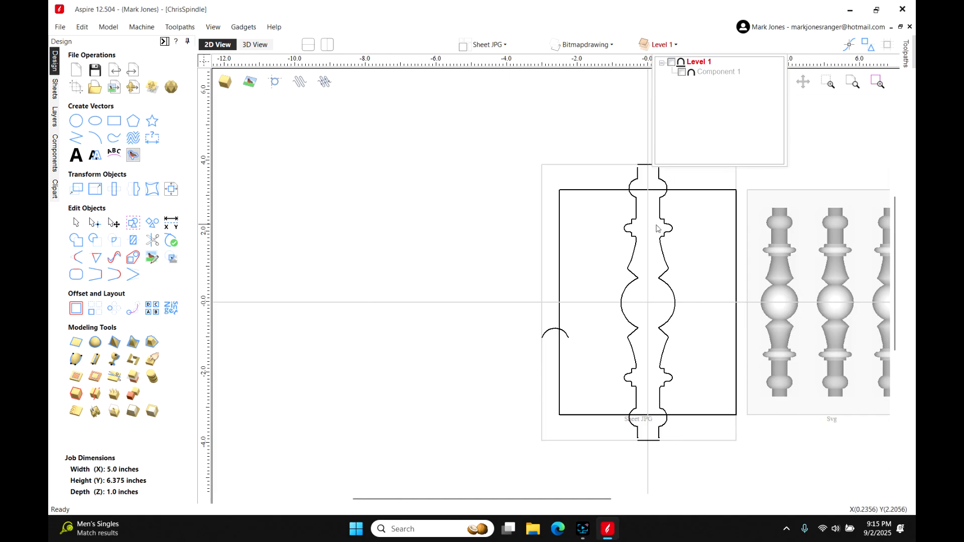
click(635, 202)
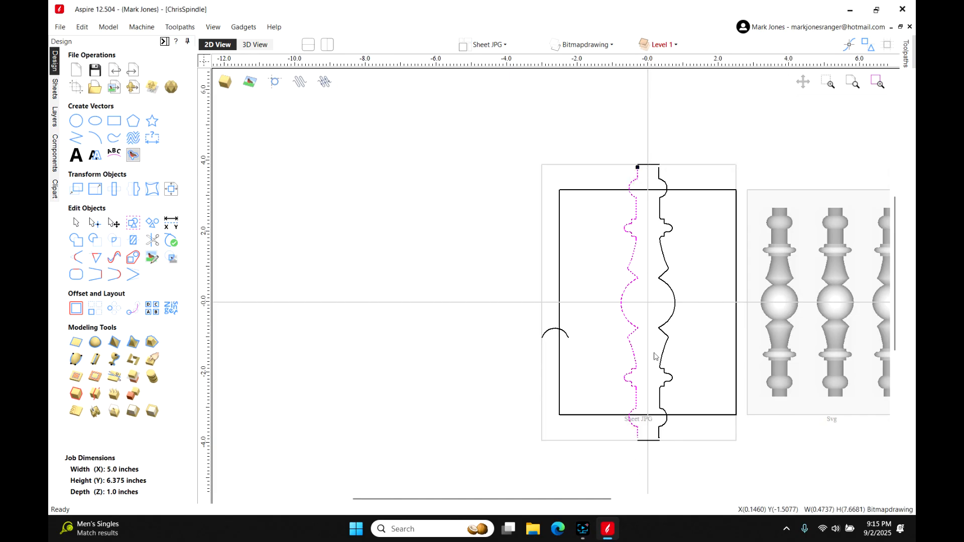
click(660, 220)
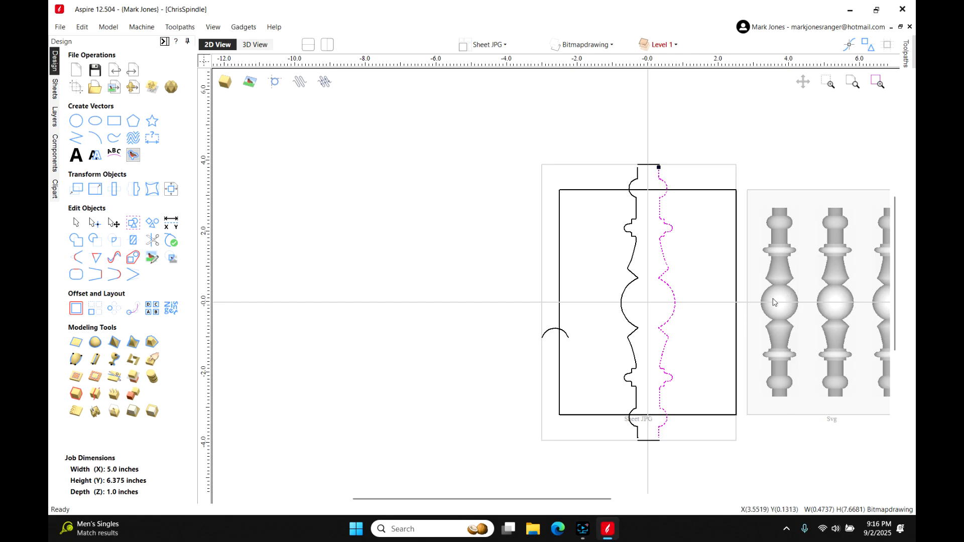
Step: Display the Bitmap Layer behind the spindle profile vectors for comparison and hide it again
click(610, 45)
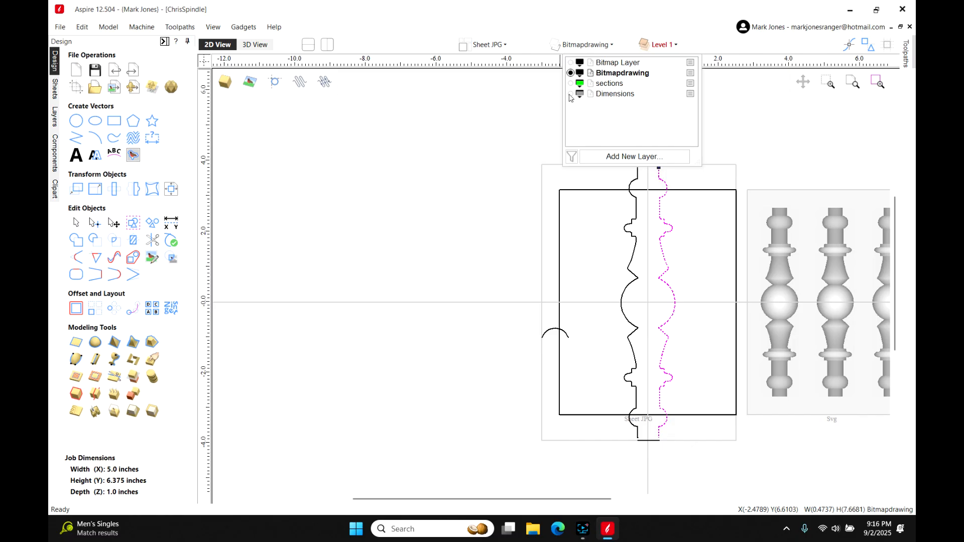
click(571, 63)
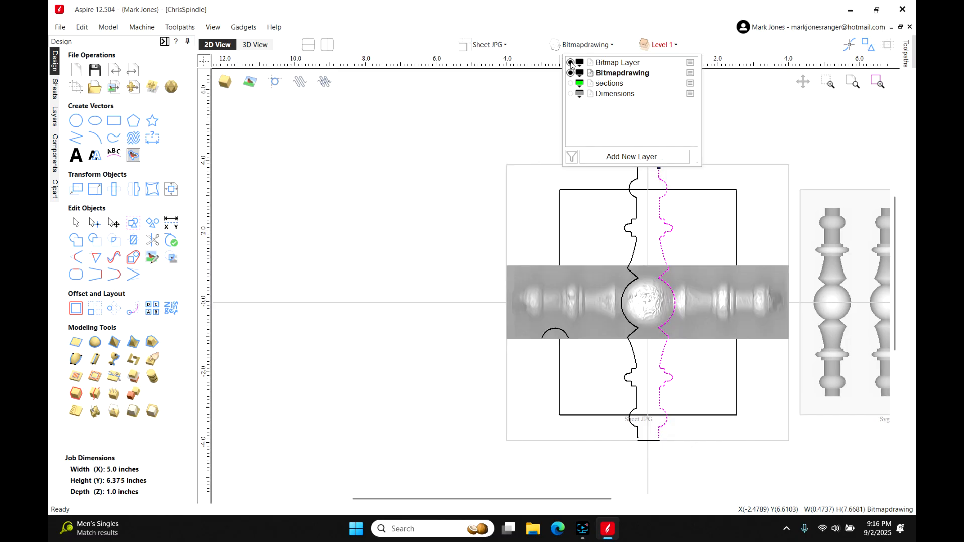
click(571, 63)
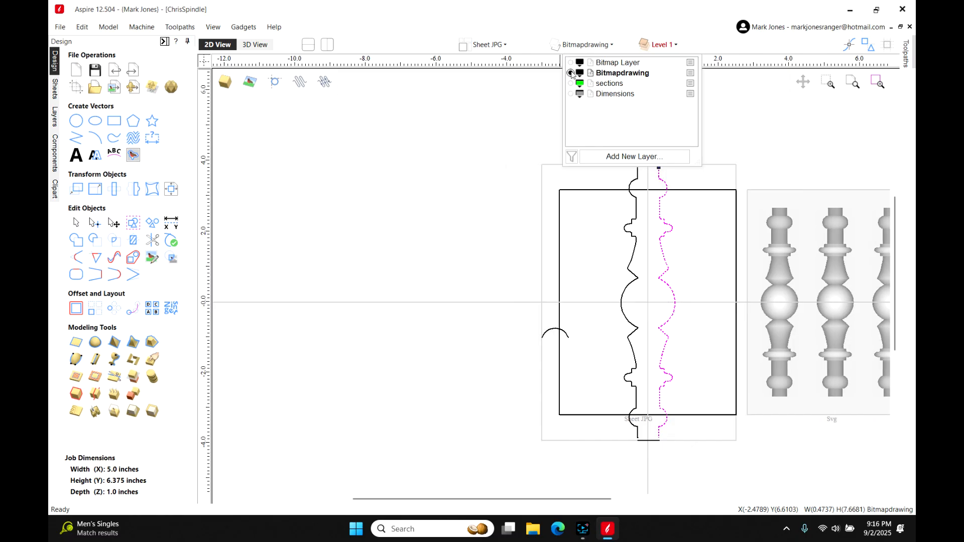
Step: Turn the Level 1 relief back on to compare the large spindle with the three smaller copies
click(675, 46)
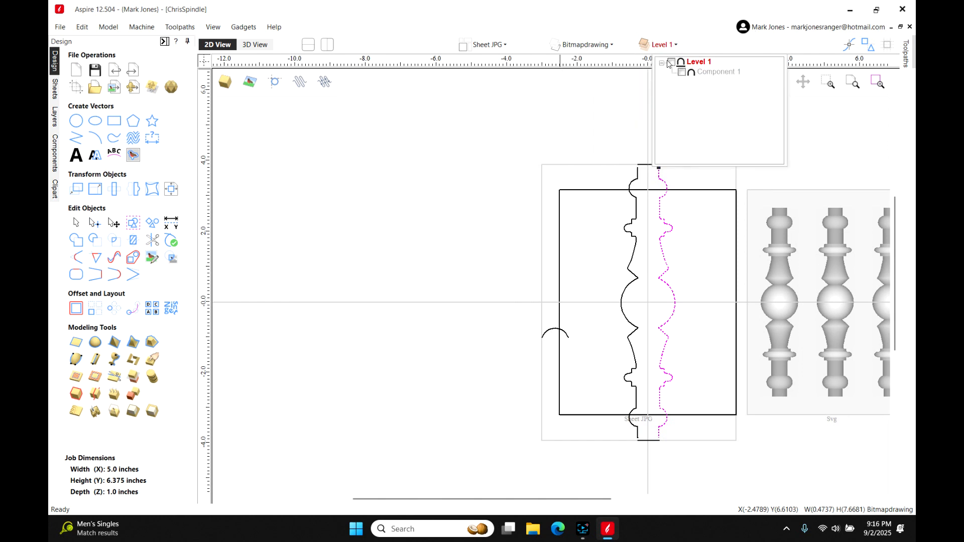
click(672, 62)
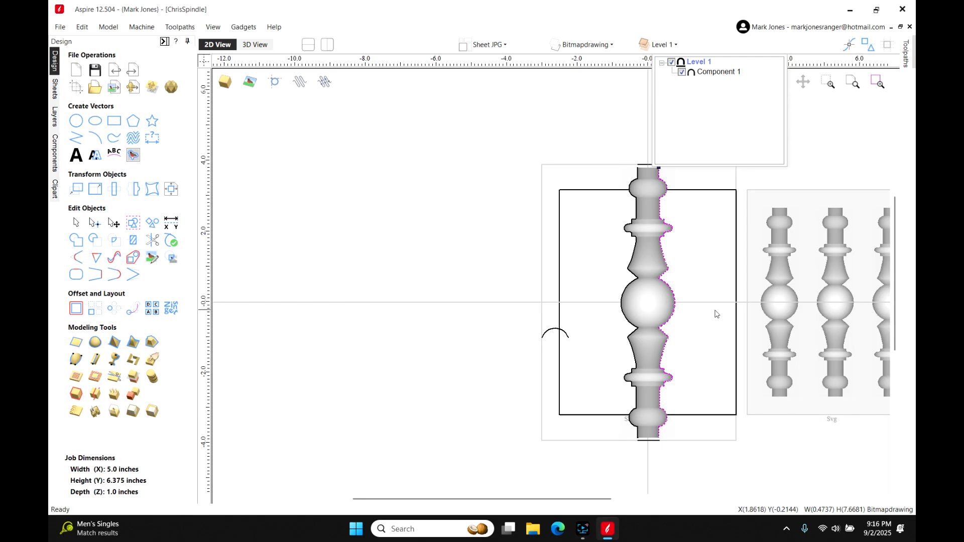
drag(605, 498, 669, 499)
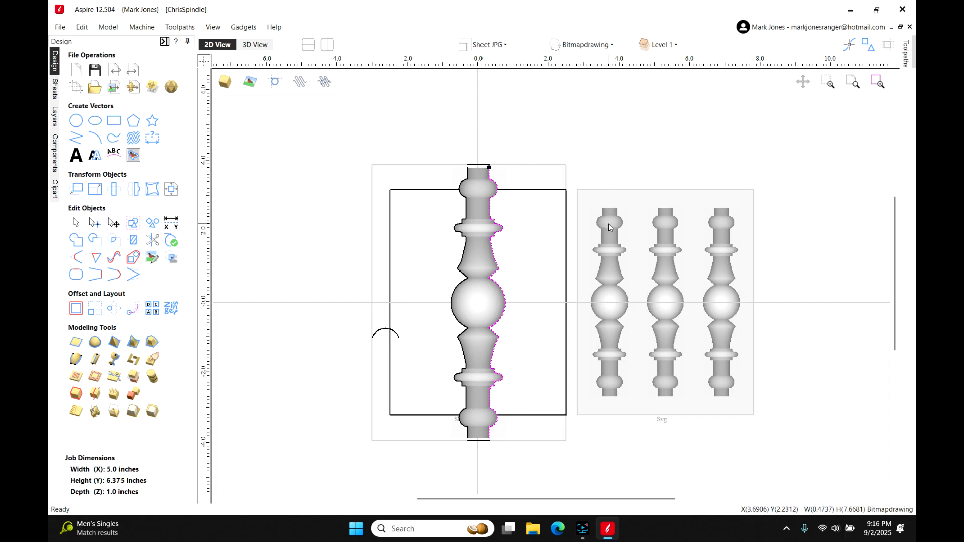
Step: Review the job size in the Job Setup of the Sheet JPG sheet without changing it
click(76, 87)
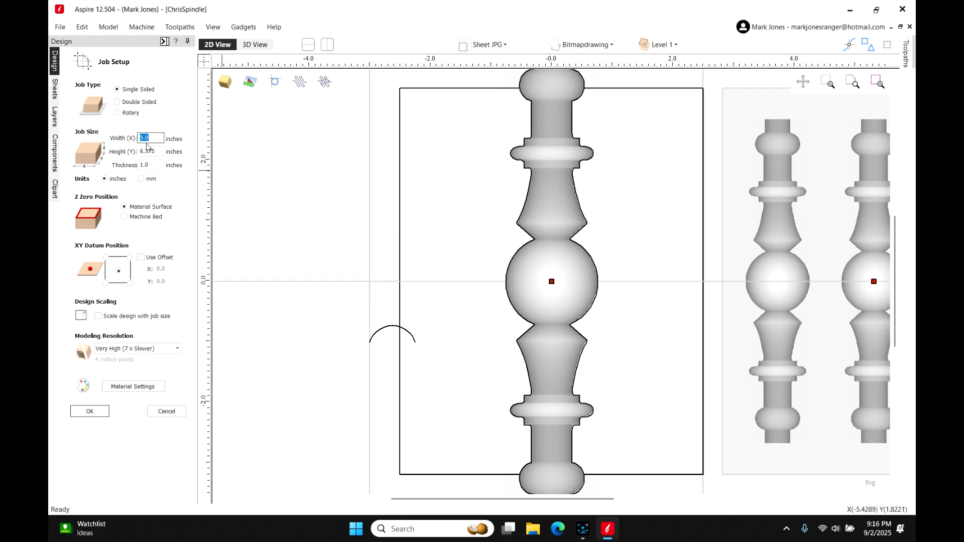
click(173, 411)
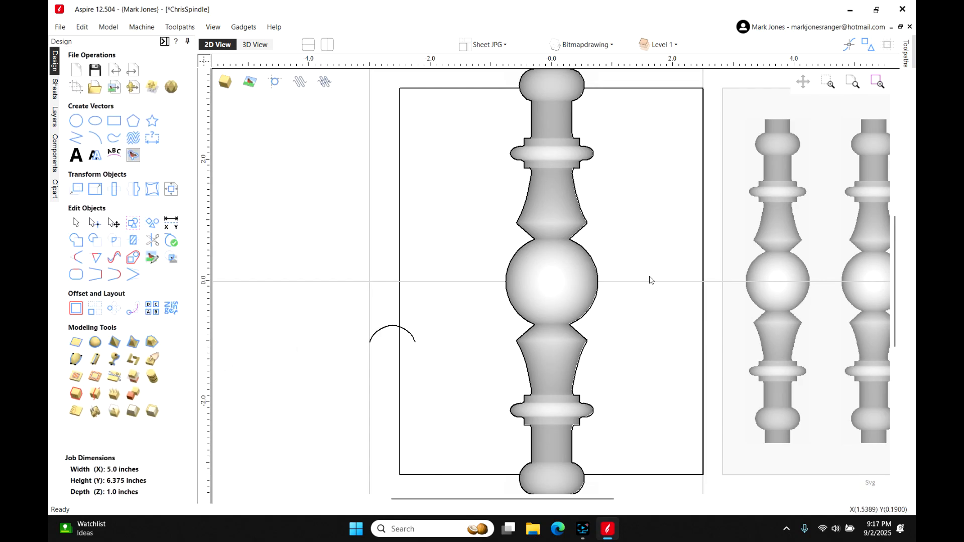
drag(474, 498, 553, 499)
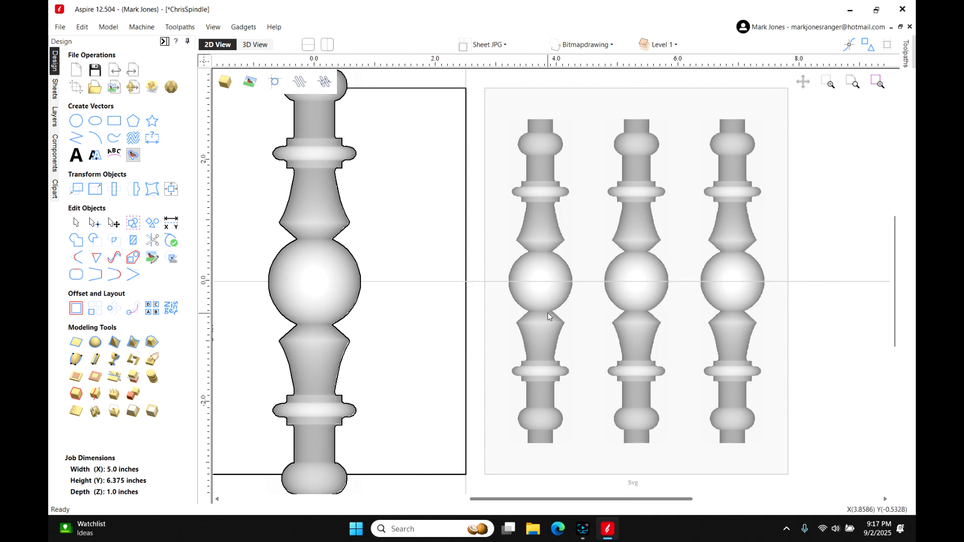
Step: Activate the Svg sheet with the three spindles and review its Job Setup without changing it
click(512, 102)
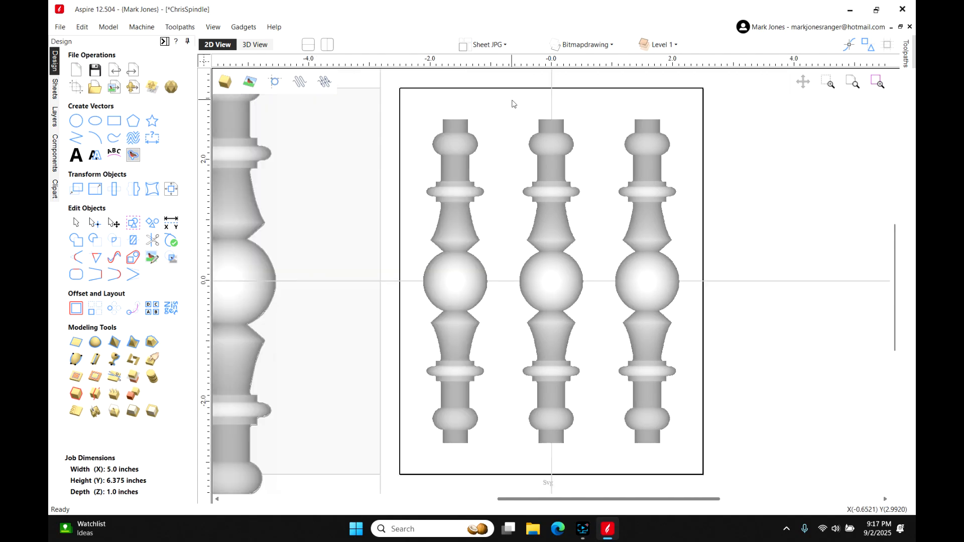
click(76, 88)
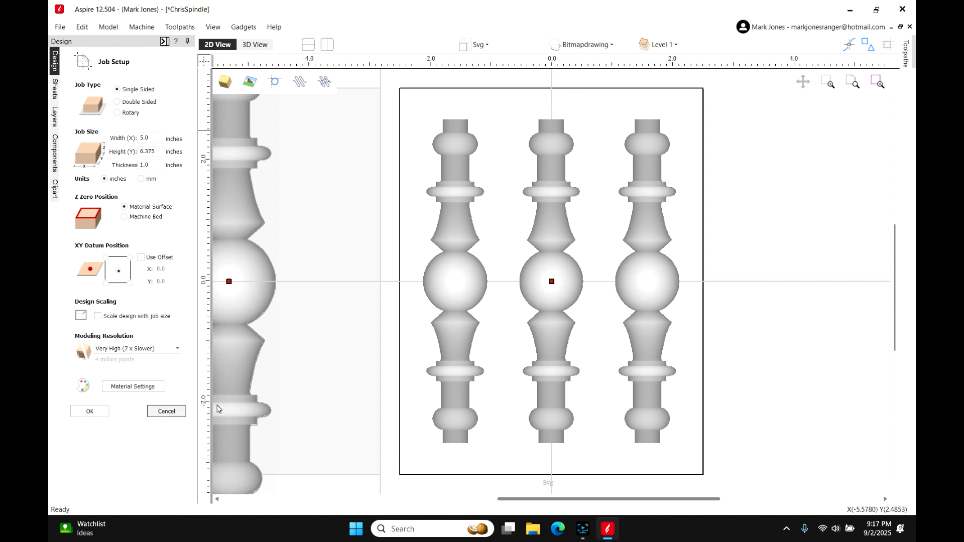
click(168, 410)
Step: Review the Svg sheet's 3D Finish toolpaths and its Material Setup without changing any values
click(907, 53)
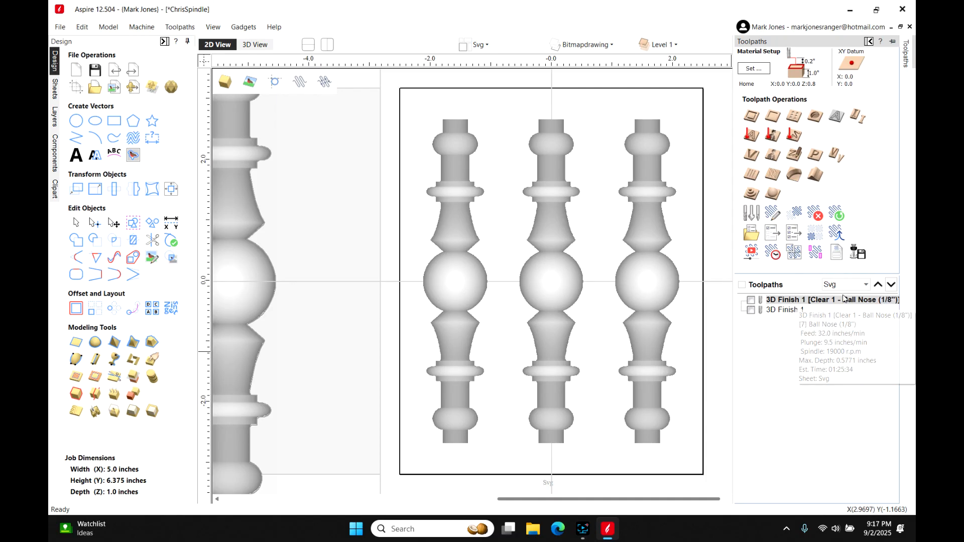
mouse_move(797, 312)
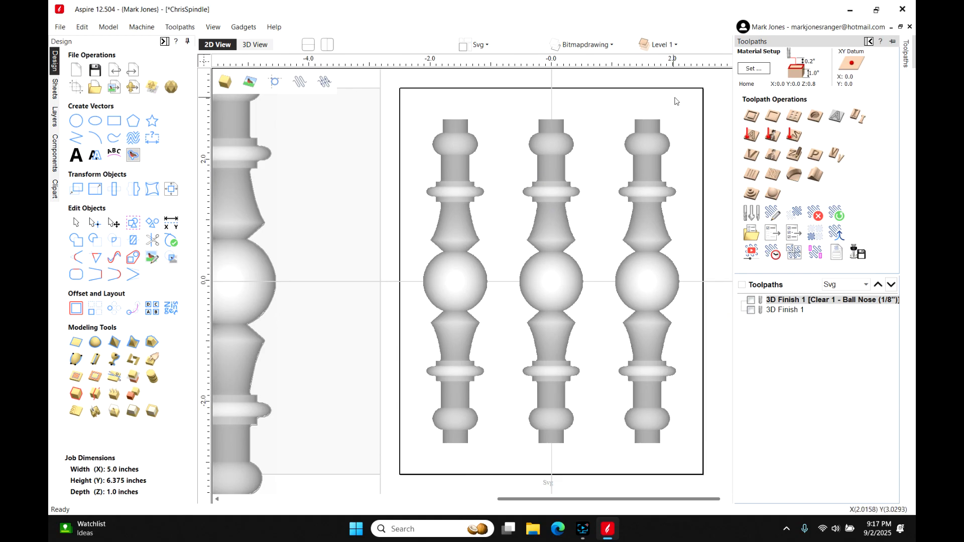
click(753, 69)
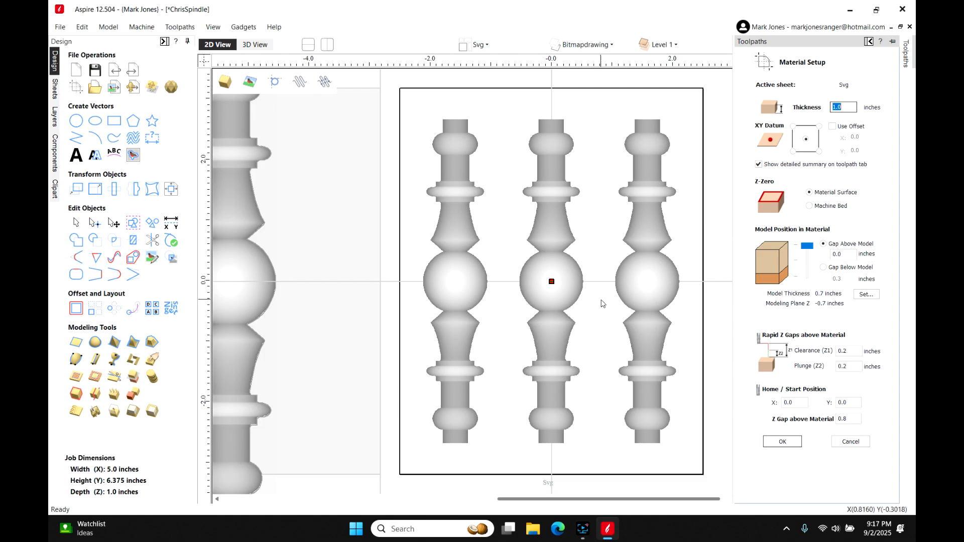
click(848, 442)
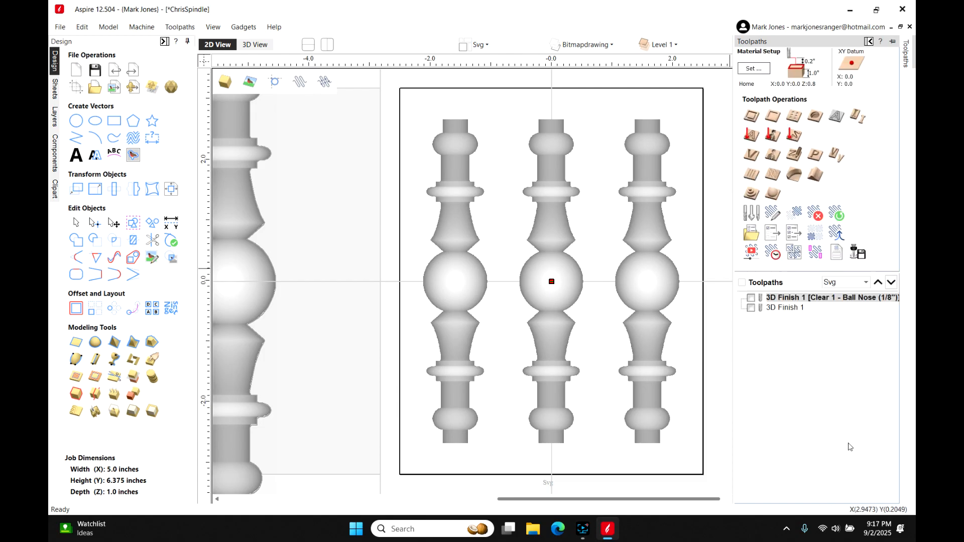
Step: Display both 3D Finish toolpaths of the Svg sheet on the three spindles in the 3D view
click(751, 299)
click(751, 309)
click(266, 47)
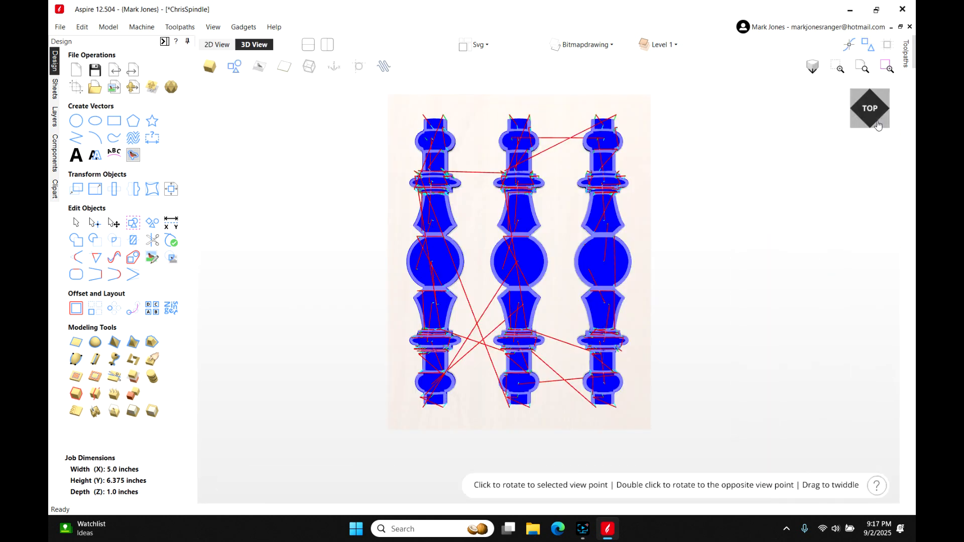
Step: Simulate all toolpaths of the Svg sheet from the front and keep only the Clear 1 ball nose toolpath displayed in the block
drag(878, 128, 880, 87)
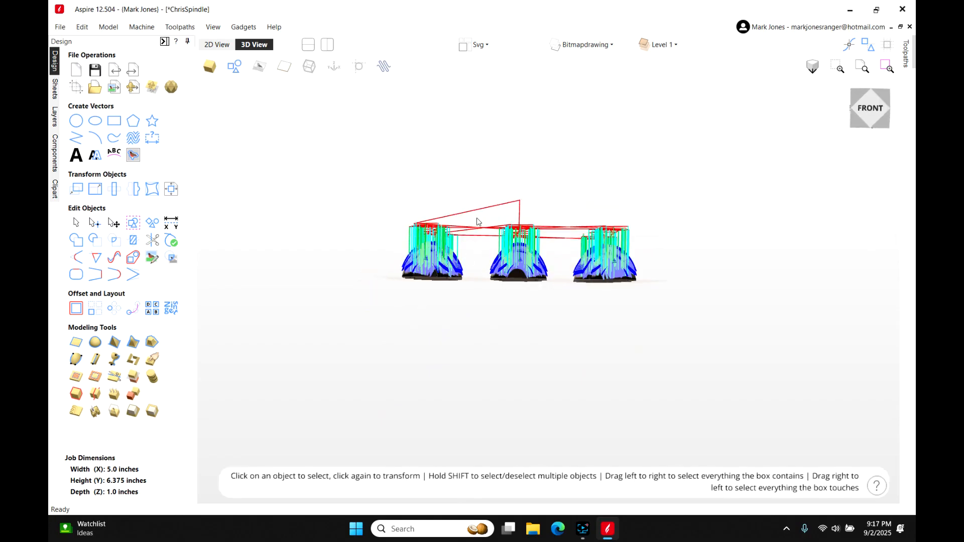
click(909, 65)
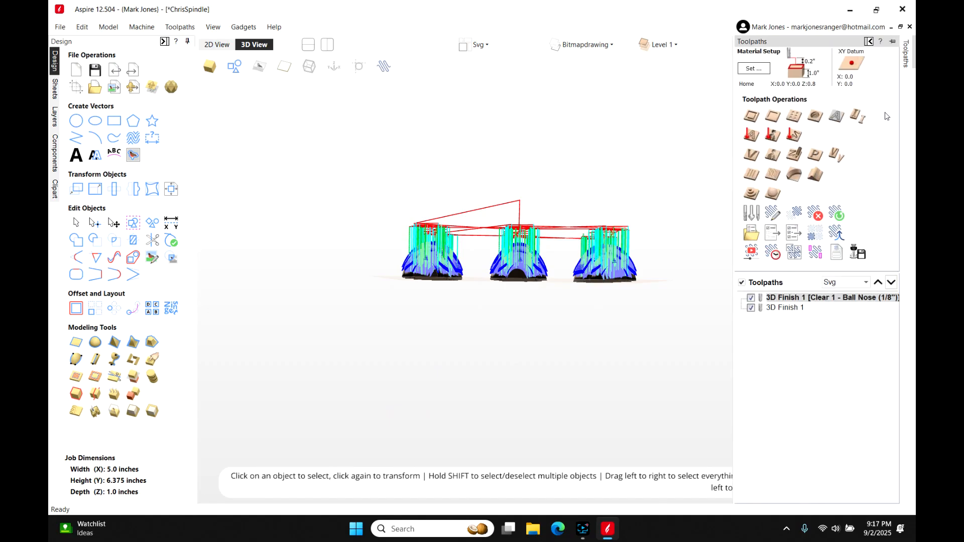
click(755, 260)
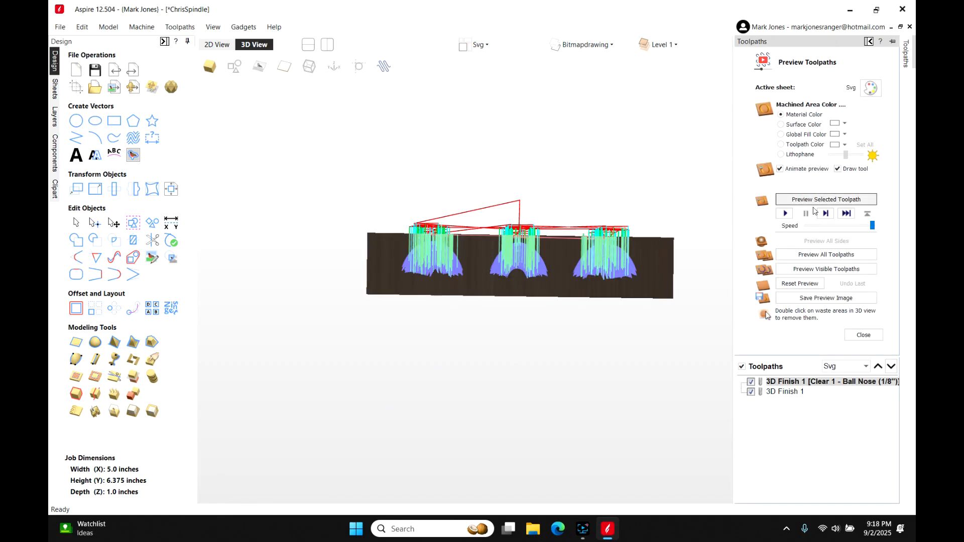
click(814, 255)
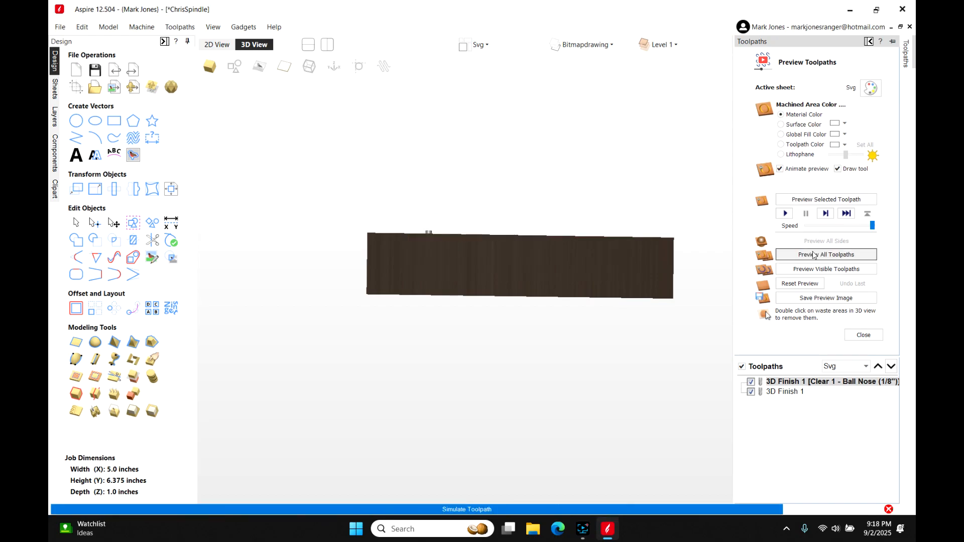
click(751, 382)
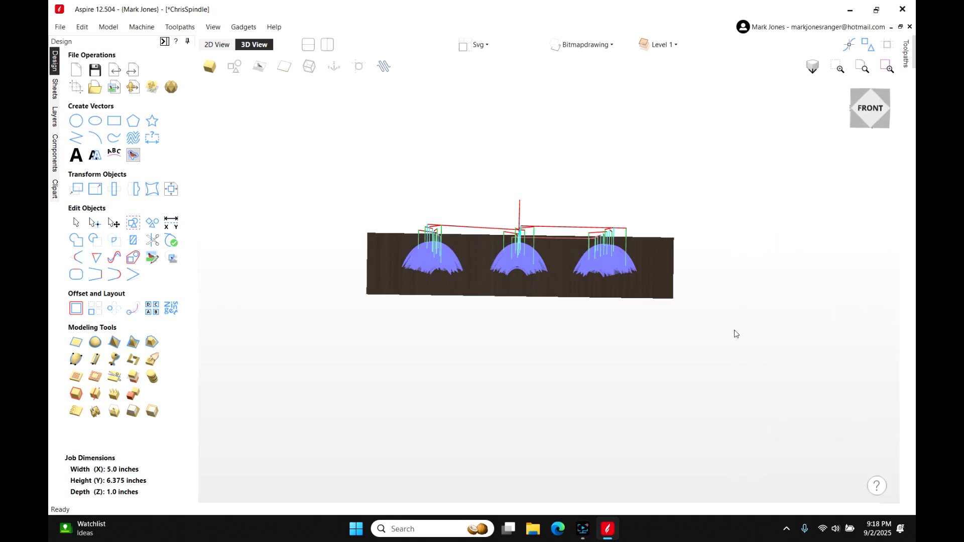
mouse_move(870, 115)
mouse_down()
mouse_move(860, 170)
mouse_move(851, 160)
mouse_move(865, 110)
mouse_up()
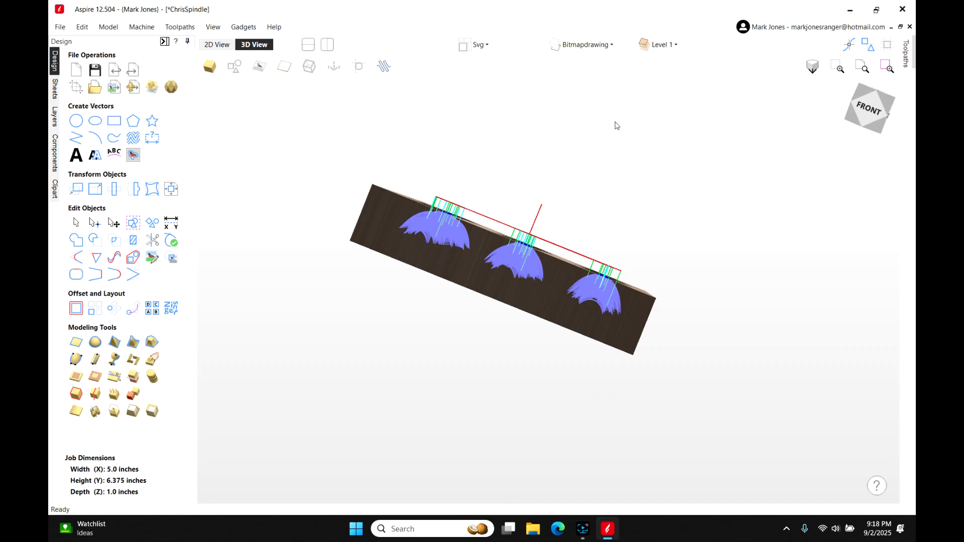
Step: Review the properties of the first Level 1 spindle component without changing them, and check the sheet's component and layer lists
click(660, 45)
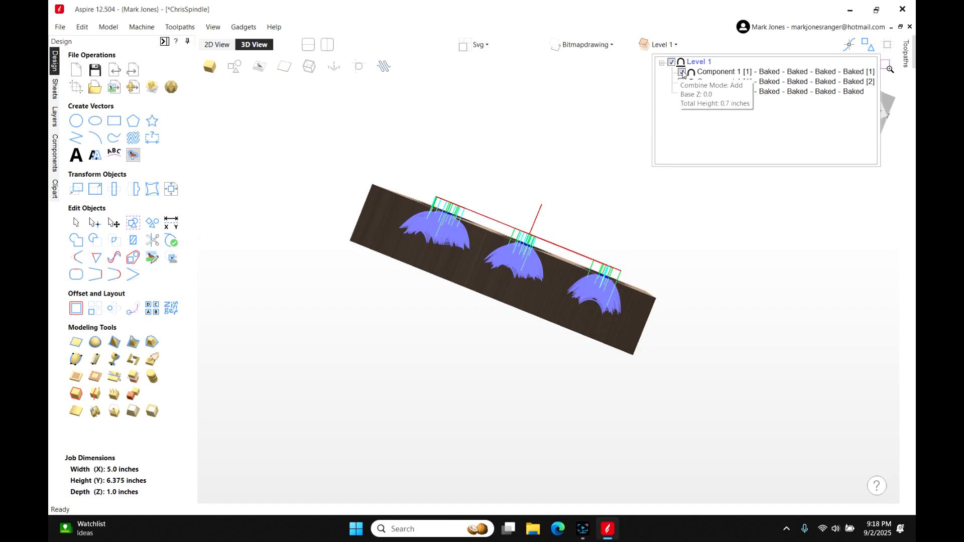
double_click(716, 71)
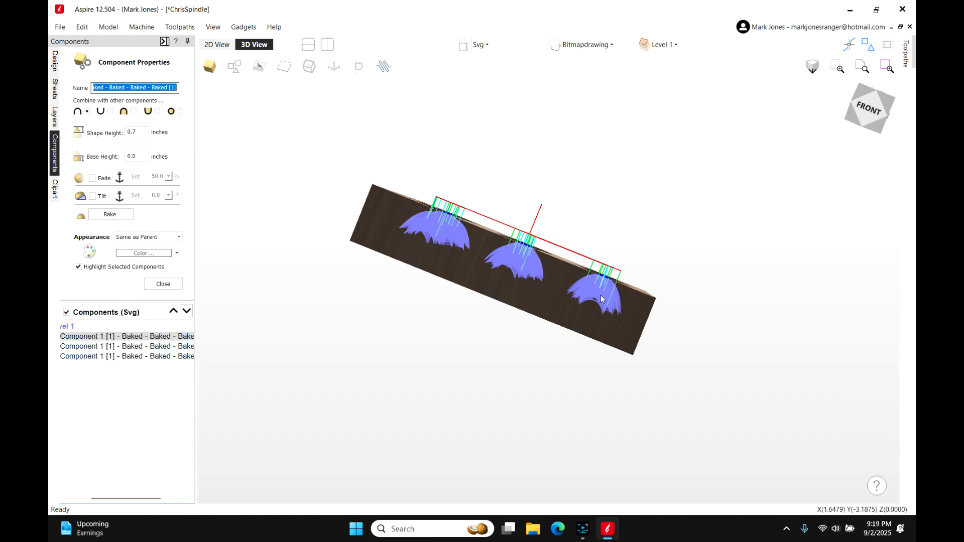
click(163, 284)
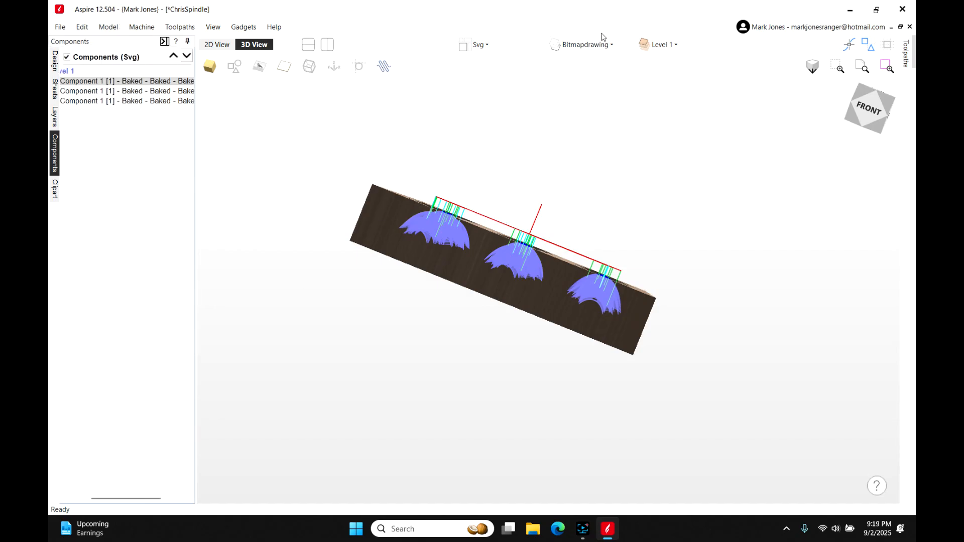
click(667, 46)
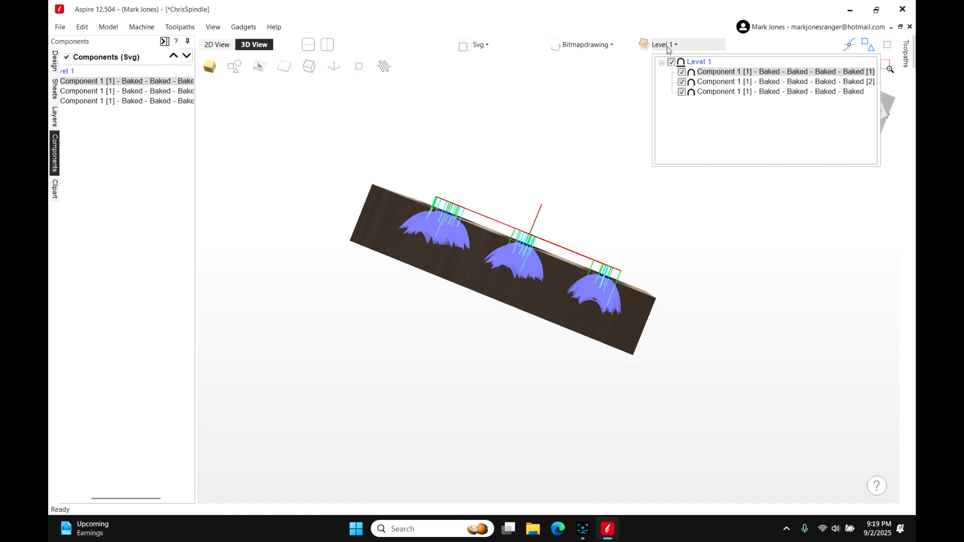
click(589, 45)
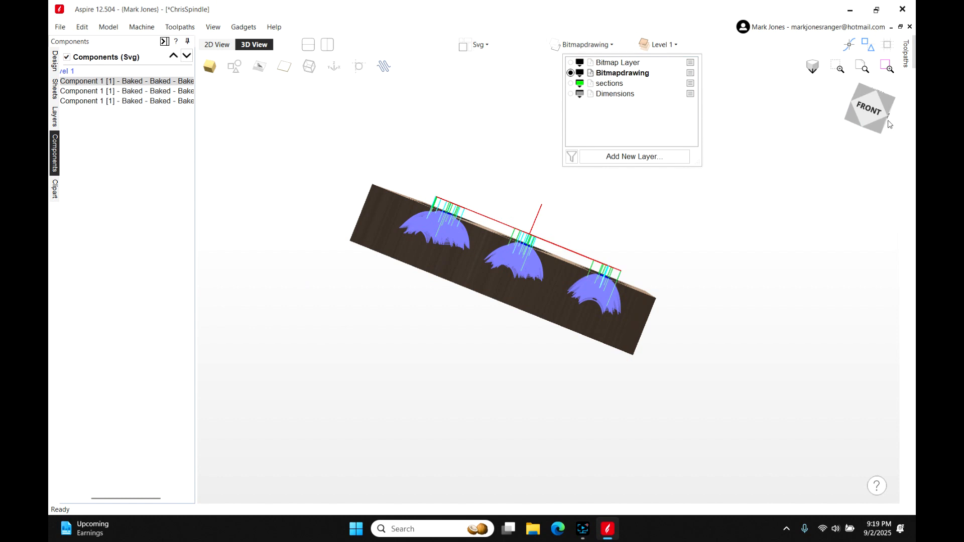
Step: Examine the displayed toolpath inside the material block from the front, the back and an angle below
click(867, 115)
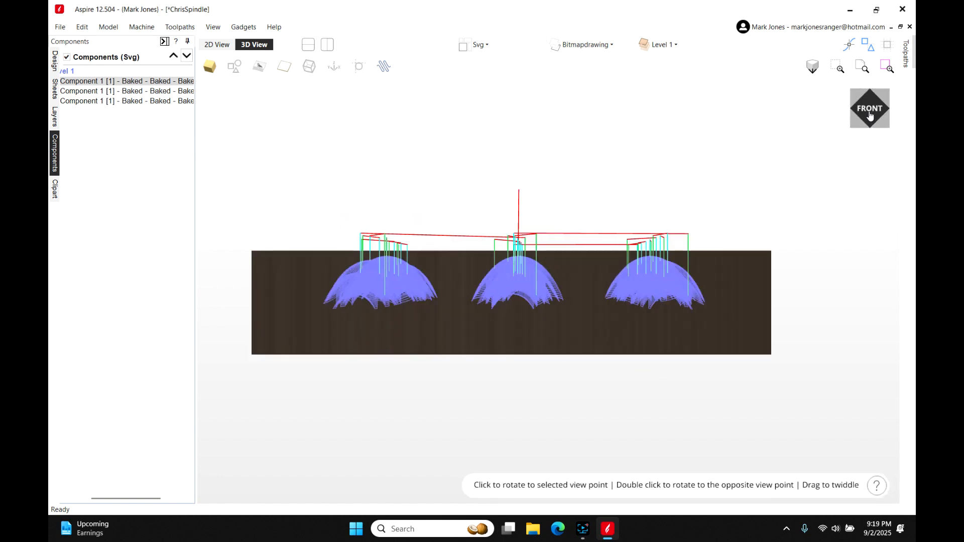
click(870, 116)
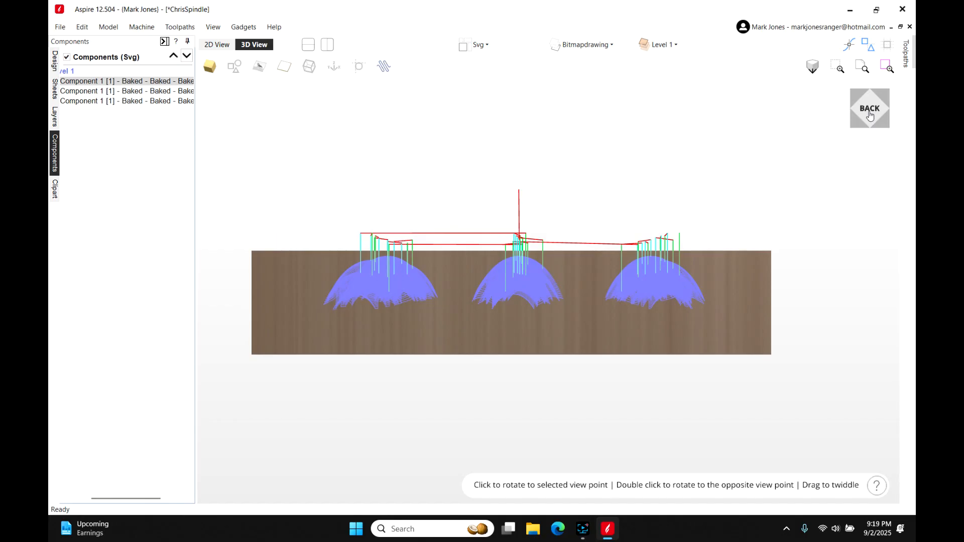
double_click(870, 115)
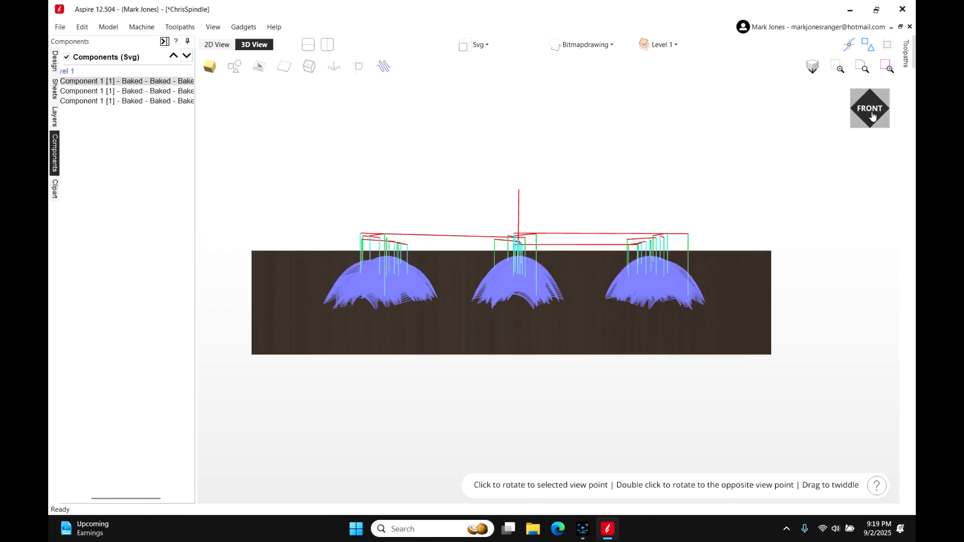
click(877, 118)
mouse_move(879, 119)
mouse_down()
mouse_move(872, 103)
mouse_move(852, 122)
mouse_move(869, 103)
mouse_move(881, 116)
mouse_move(864, 116)
mouse_move(884, 110)
mouse_up()
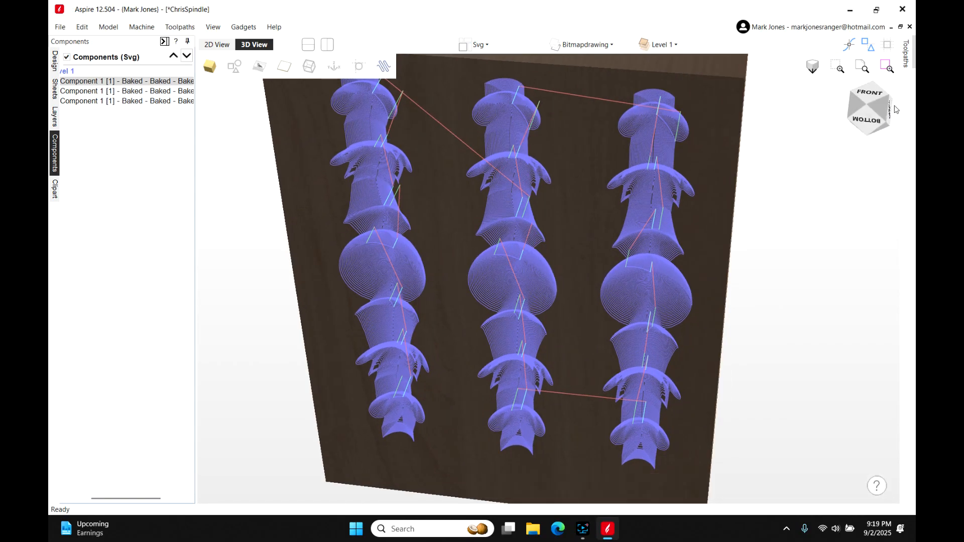
click(874, 100)
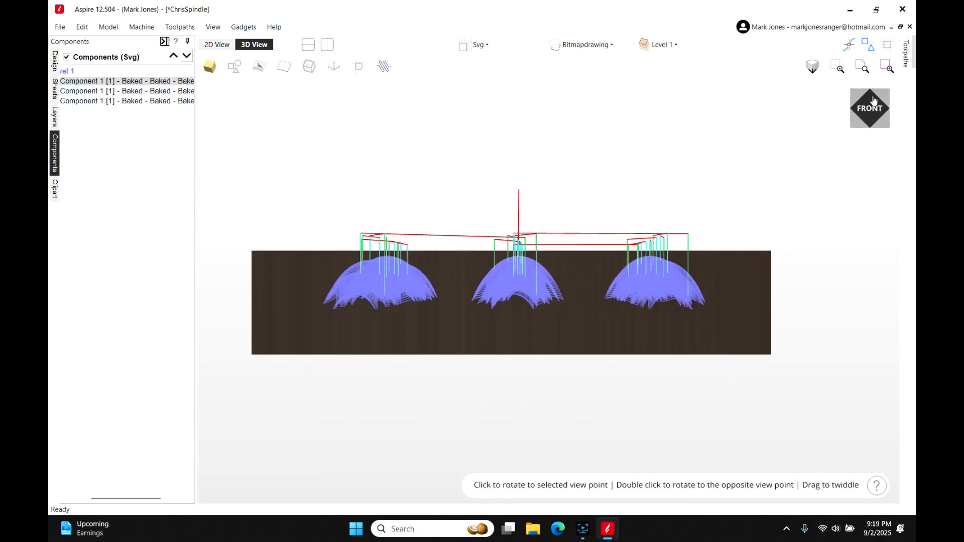
Step: Deselect the middle spindle in the 2D view and close the toolpath preview with both 3D Finish toolpaths hidden
click(218, 46)
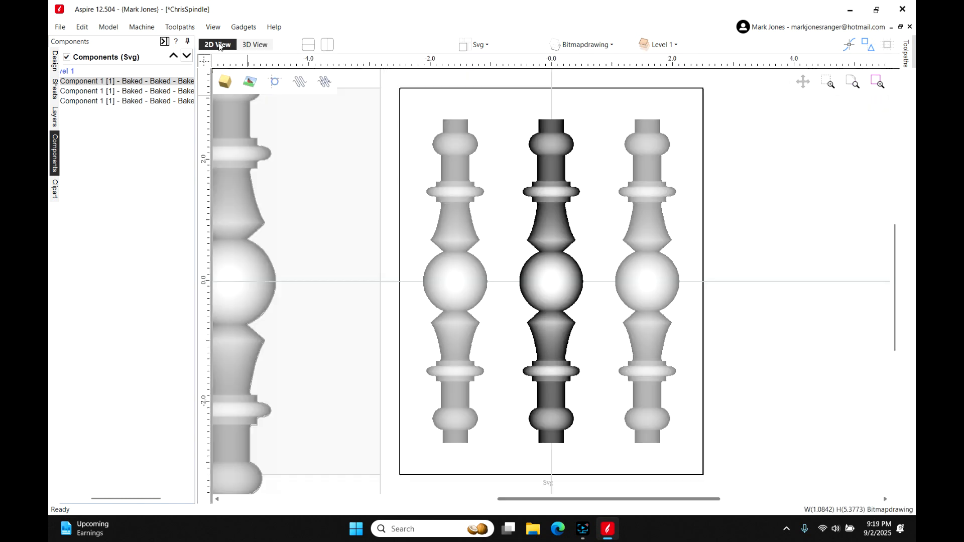
click(731, 163)
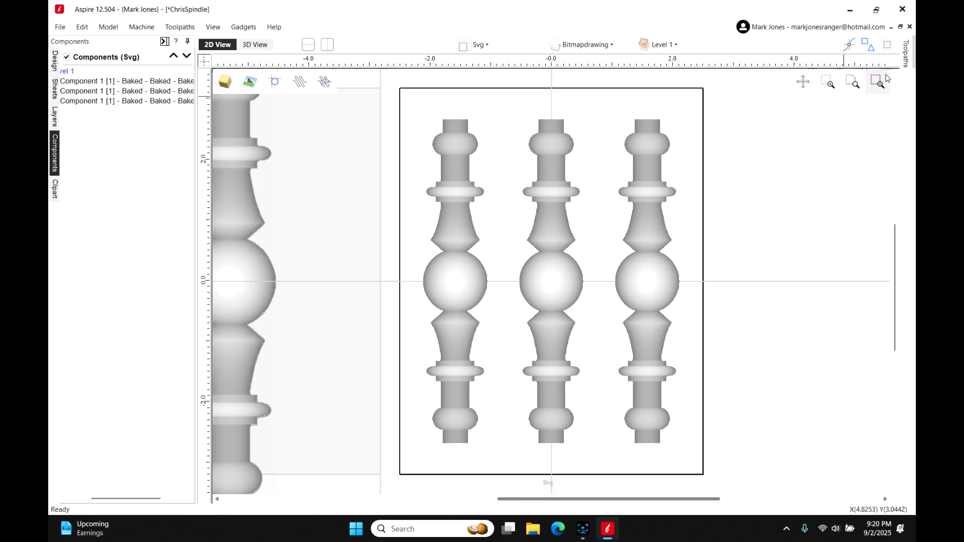
click(908, 62)
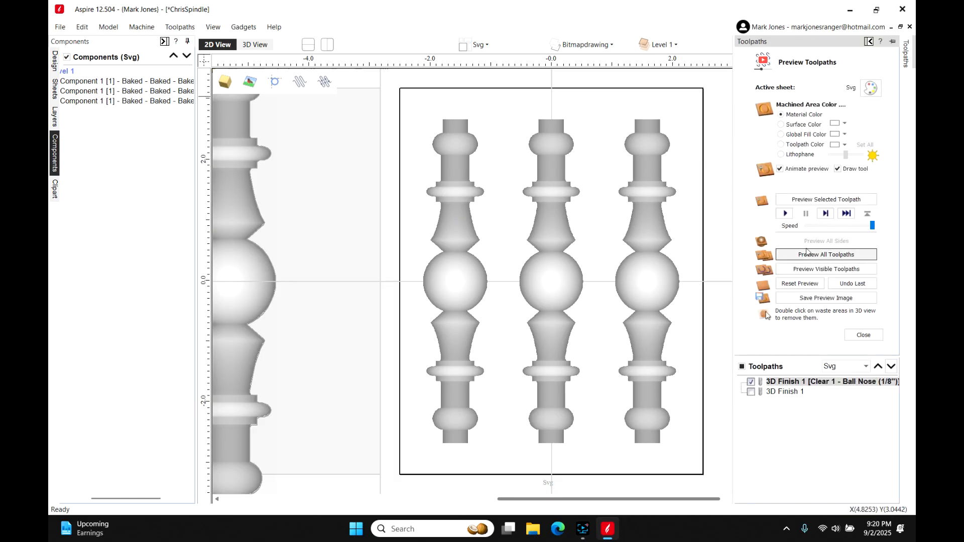
click(820, 259)
click(863, 333)
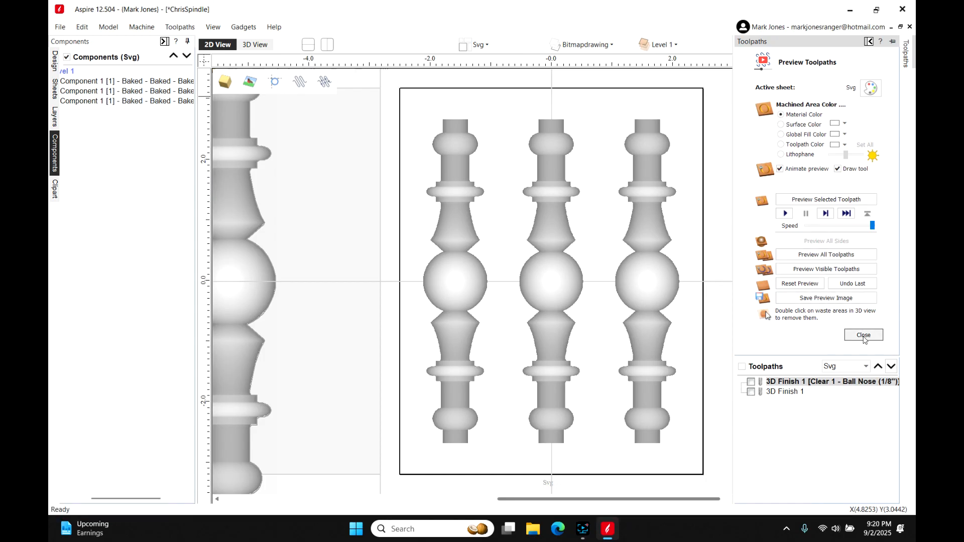
Step: Examine the three finished spindle models in the 3D view from the front, back and top
click(257, 46)
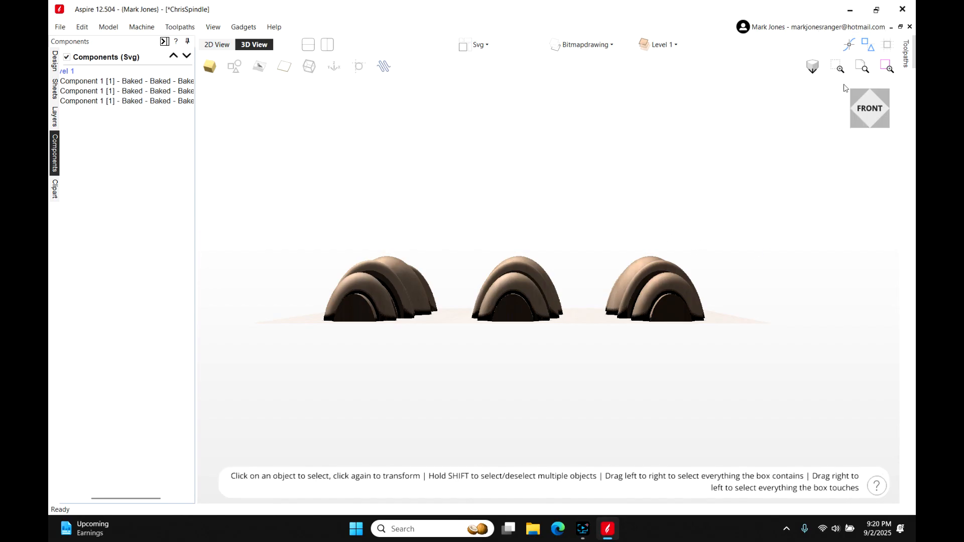
drag(872, 103, 882, 69)
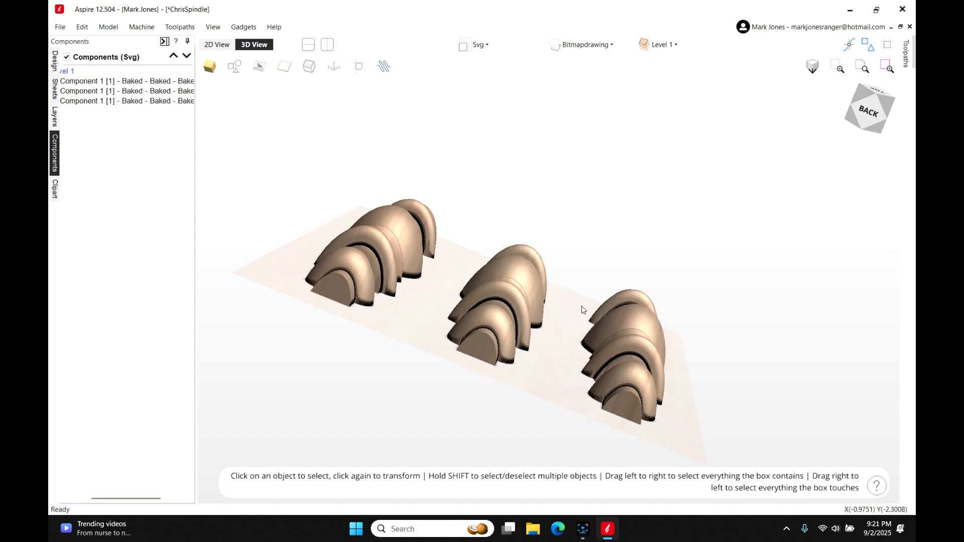
drag(873, 115, 866, 147)
mouse_move(583, 534)
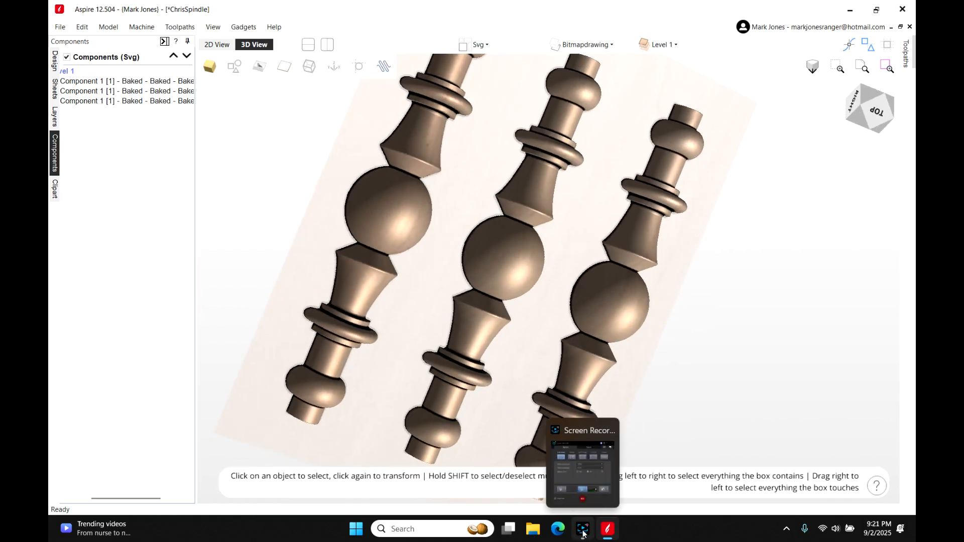
mouse_move(617, 540)
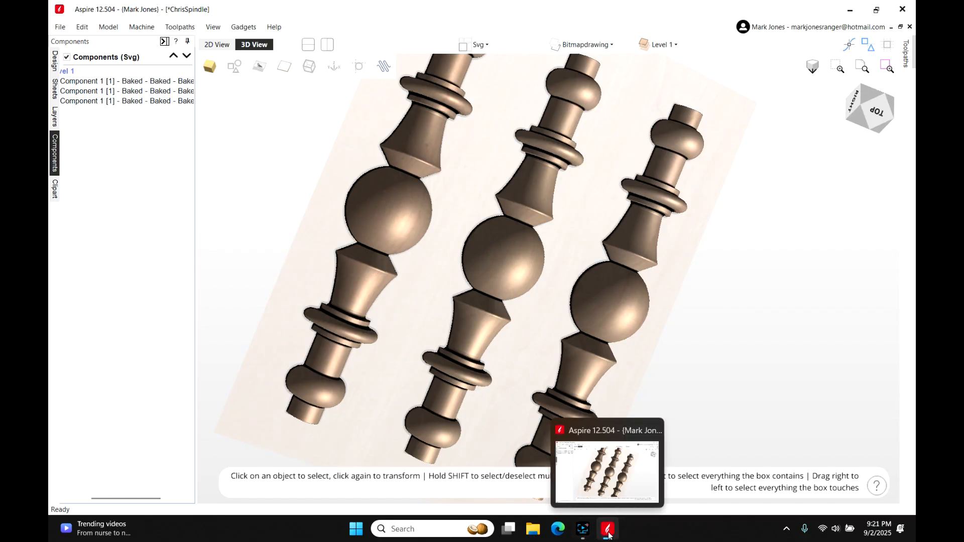
click(582, 532)
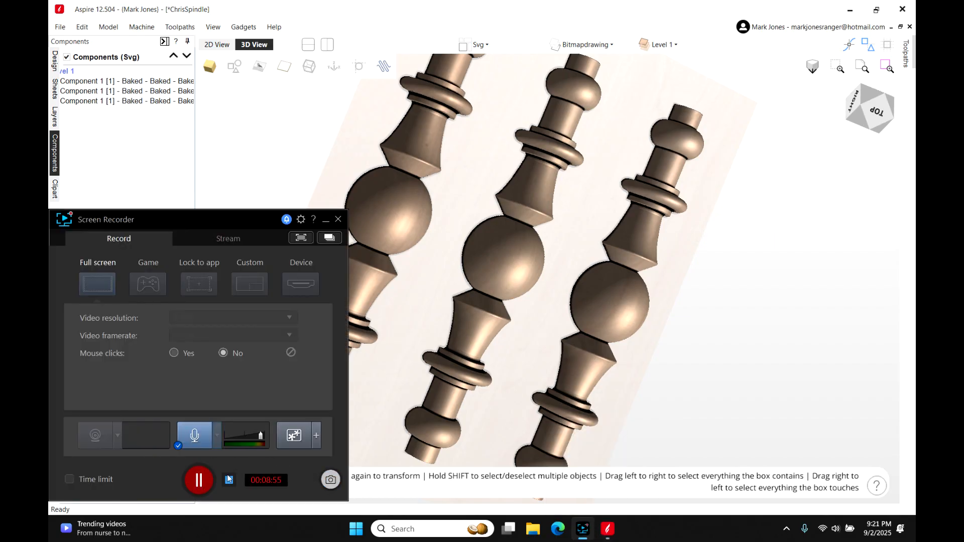